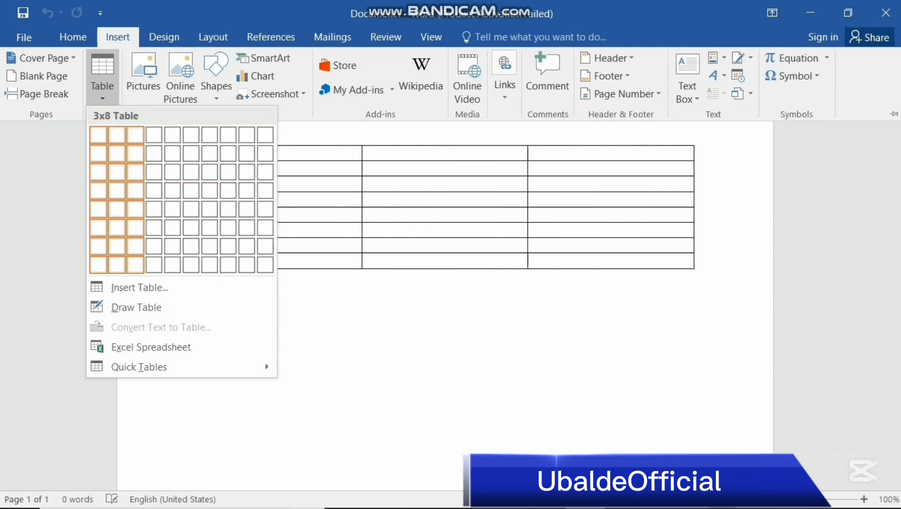
Insert a table with three columns and eight rows, and head its first column "amazina".
left_click(136, 265)
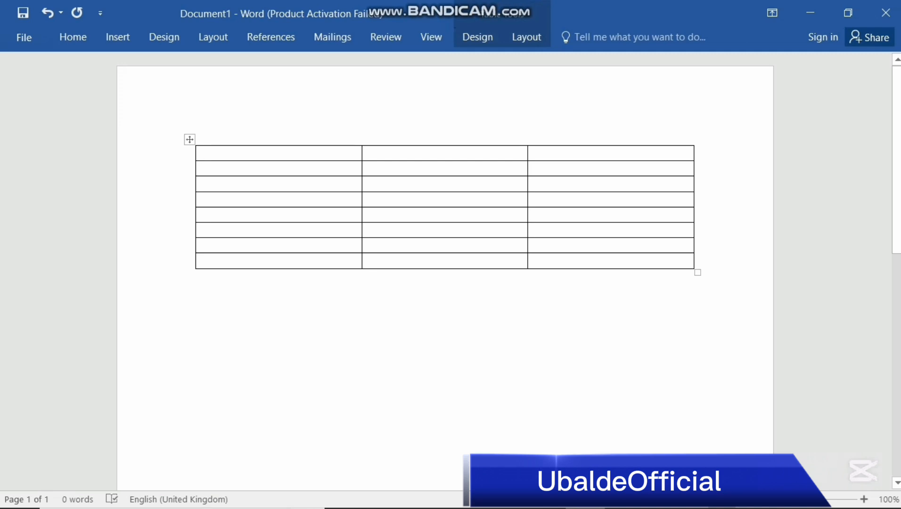
type("names")
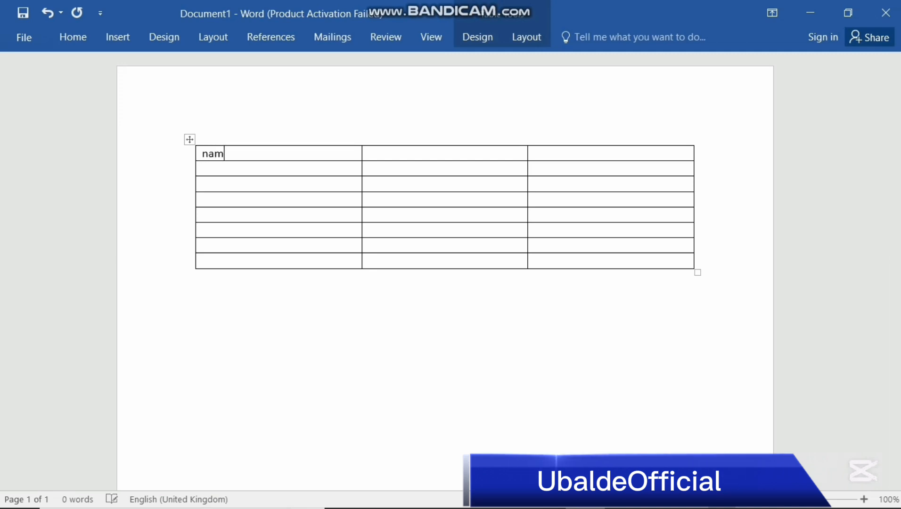
key("BackSpace")
key("BackSpace")
key("BackSpace")
key("BackSpace")
key("BackSpace")
type("amazin")
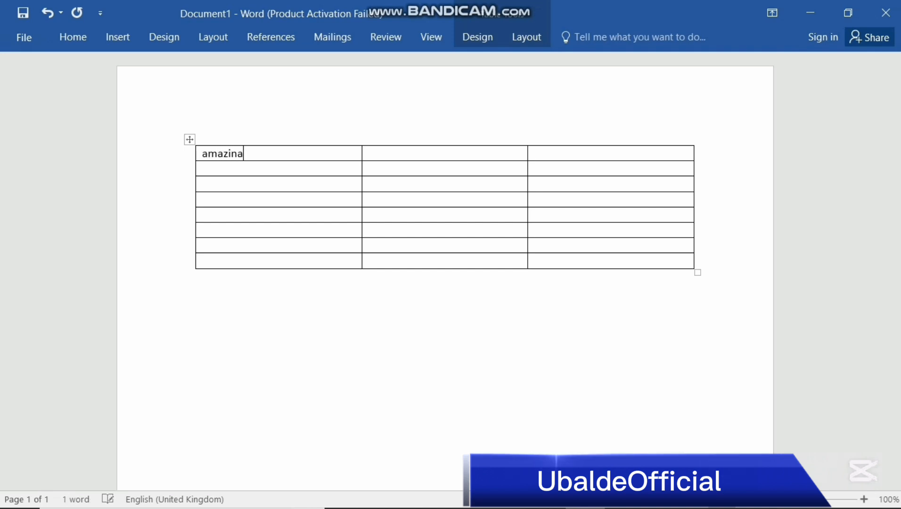
Head the table's second column "nimero" and its third column "email".
left_click(368, 153)
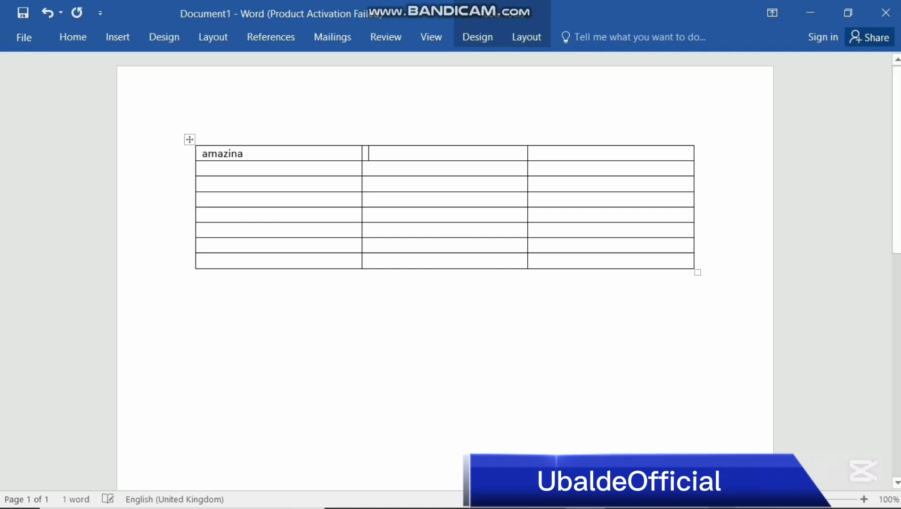
type("nimero")
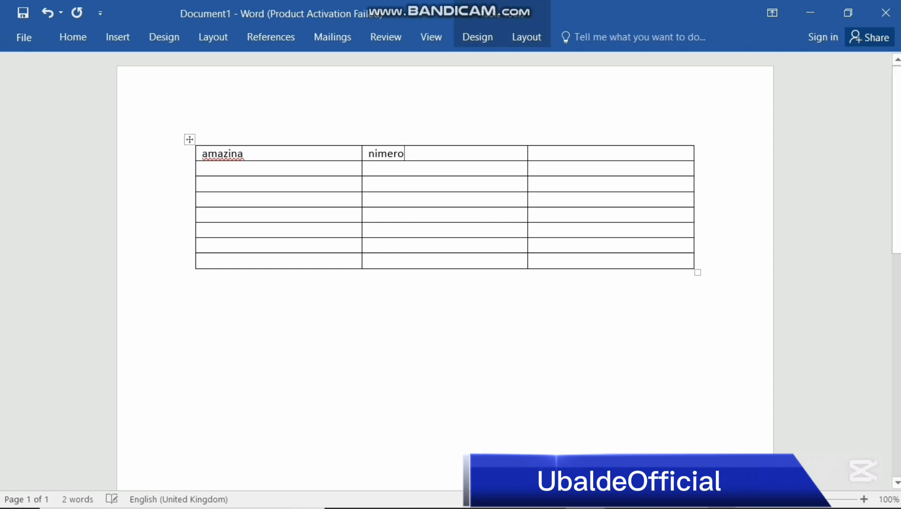
left_click(534, 154)
type("email")
Make the table's header row bold.
left_click_drag(203, 154, 589, 154)
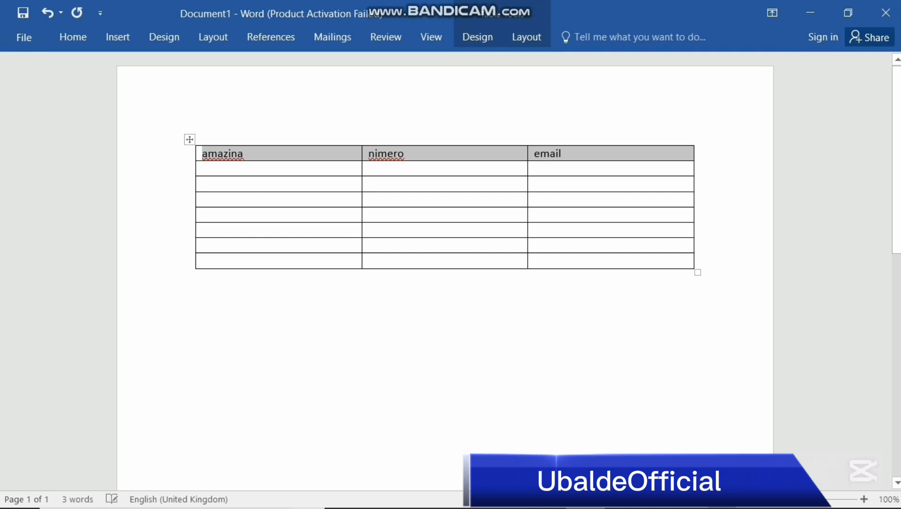
key("ctrl+b")
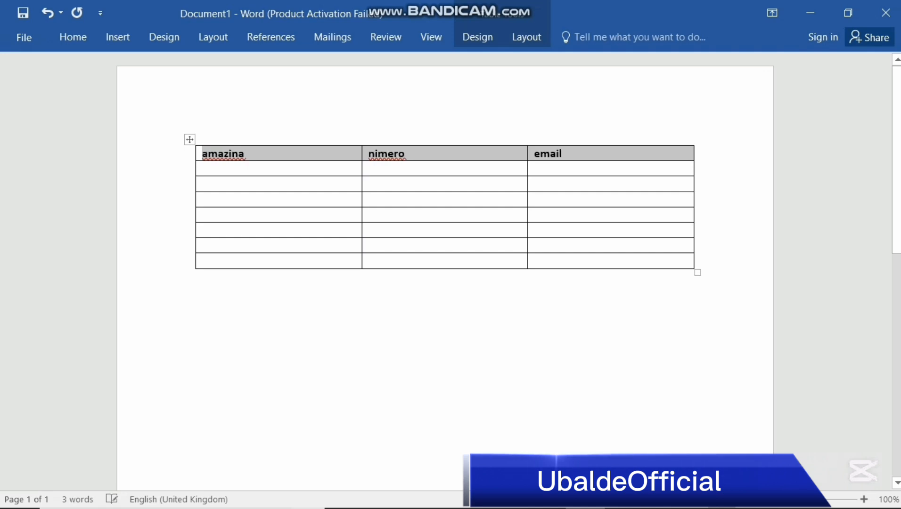
mouse_move(362, 138)
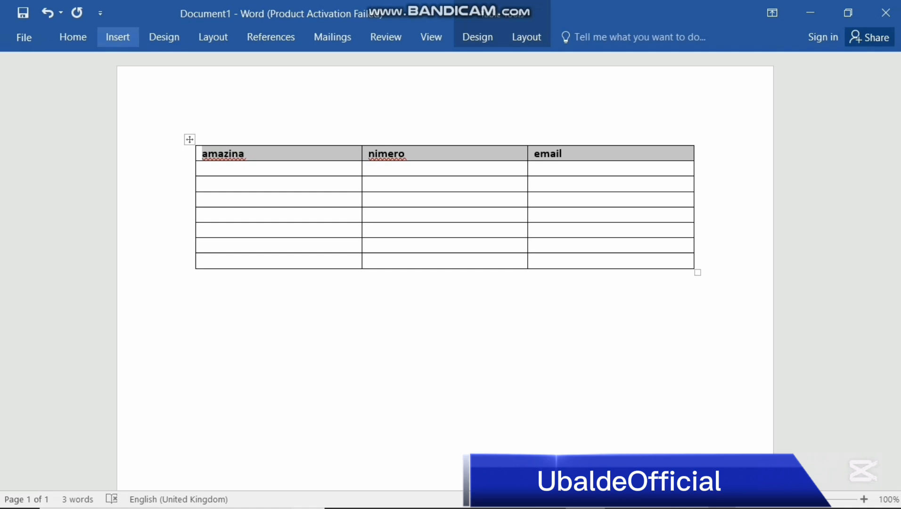
left_click(278, 142)
left_click(202, 200)
Add two blank lines beneath the table and draw the outline of a wide single-cell table there by hand.
left_click(197, 276)
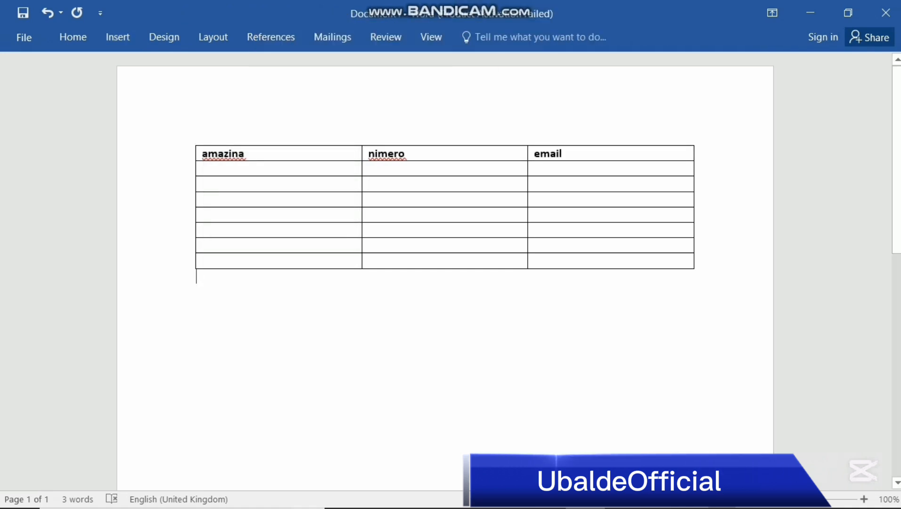
key("Return")
key("Return")
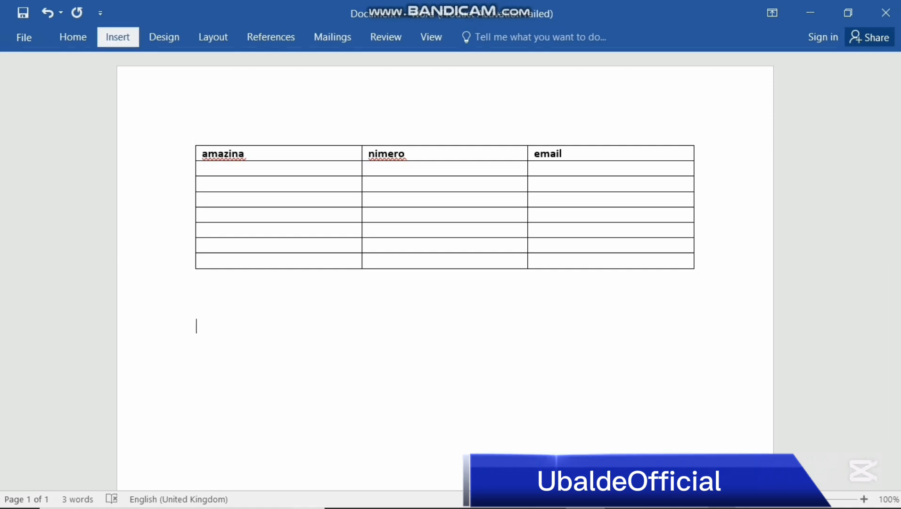
left_click(117, 37)
left_click(103, 85)
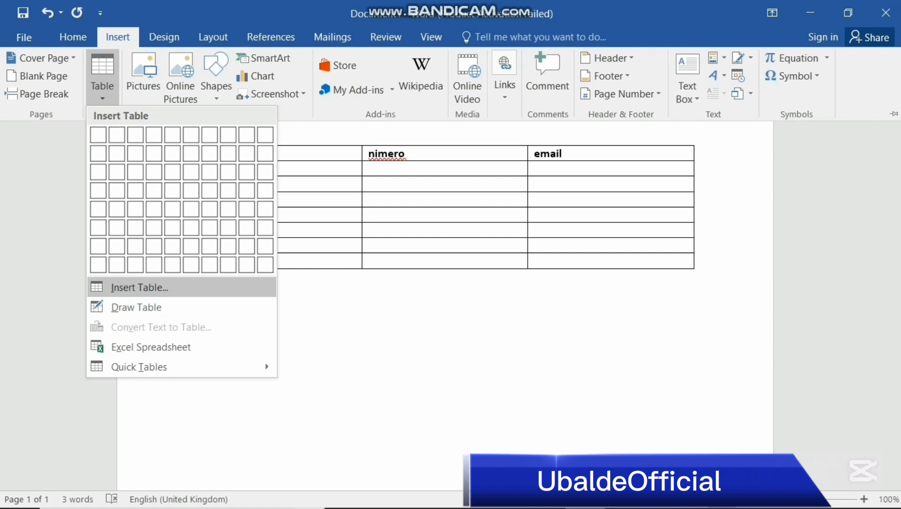
left_click(136, 307)
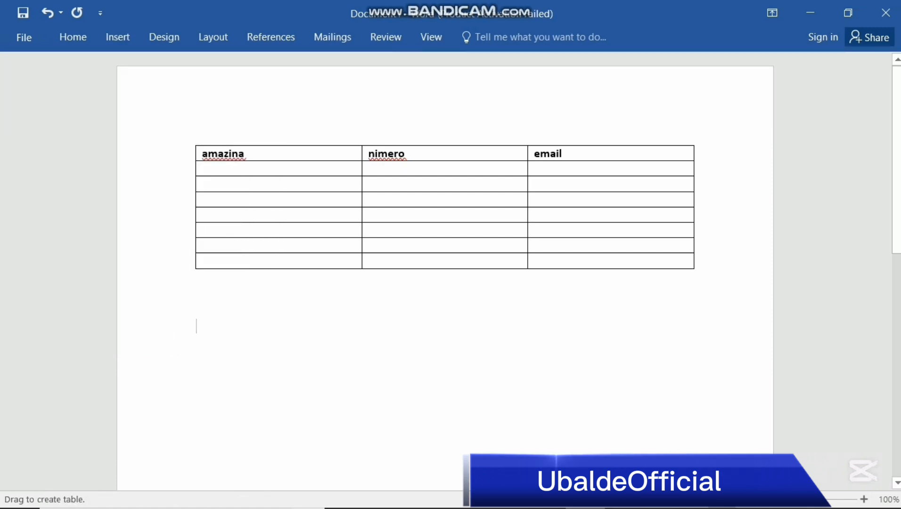
mouse_move(367, 292)
left_mouse_down()
mouse_move(646, 293)
mouse_move(658, 323)
left_mouse_up()
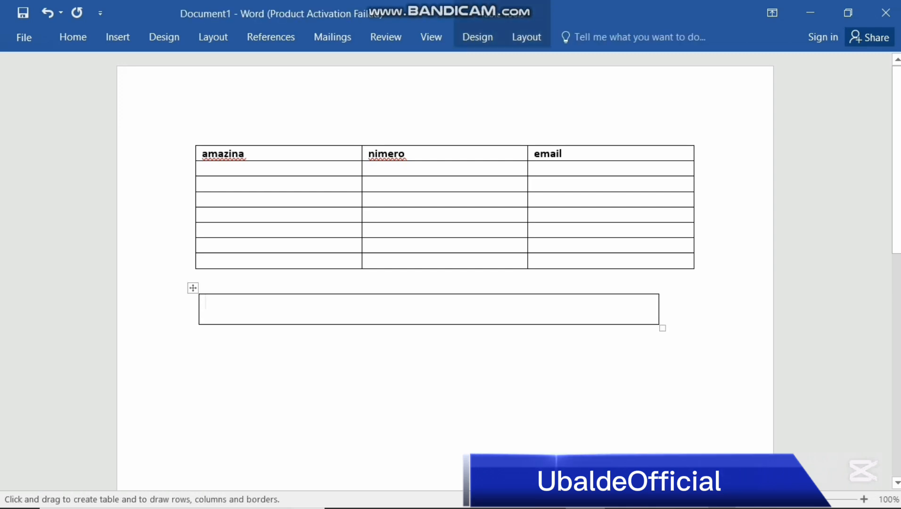
Draw a second row onto the hand-drawn table and divide both rows into three columns.
mouse_move(199, 325)
left_mouse_down()
mouse_move(199, 345)
mouse_move(656, 361)
mouse_move(657, 353)
left_mouse_up()
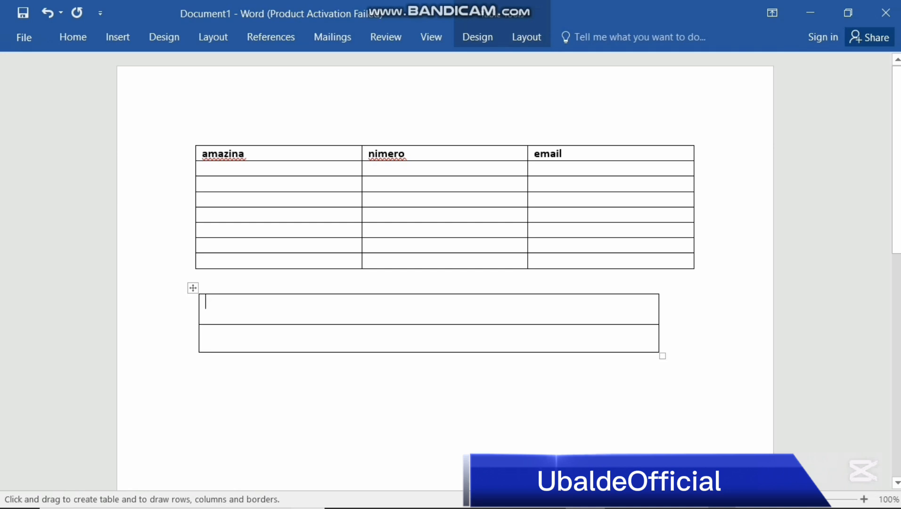
left_click_drag(479, 296, 479, 351)
left_click_drag(319, 297, 320, 351)
Try to draw further full-width rows beneath the hand-drawn table, and undo them.
left_click_drag(199, 353, 659, 380)
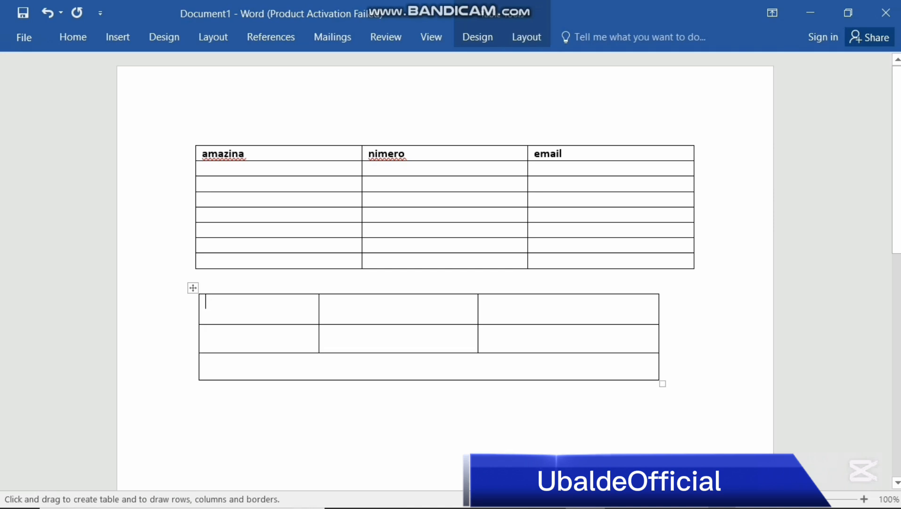
left_click_drag(199, 380, 658, 380)
key("Escape")
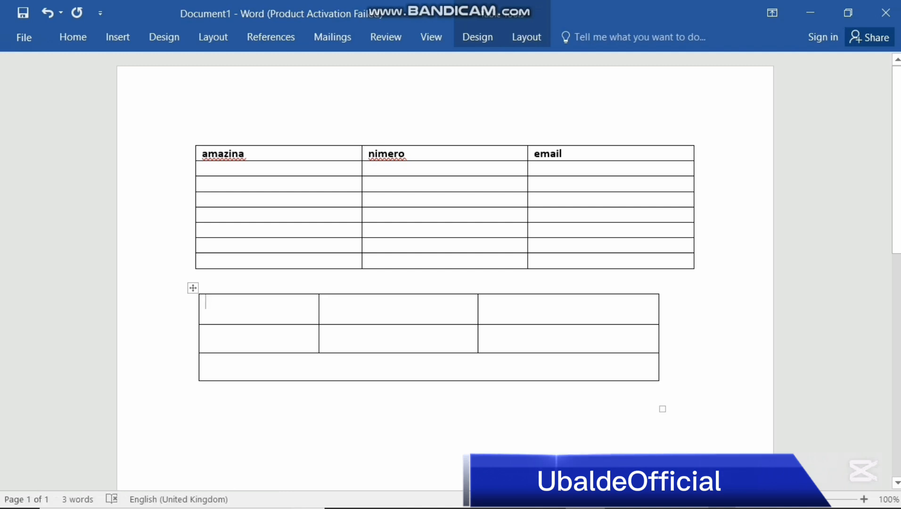
key("ctrl+z")
key("ctrl+z")
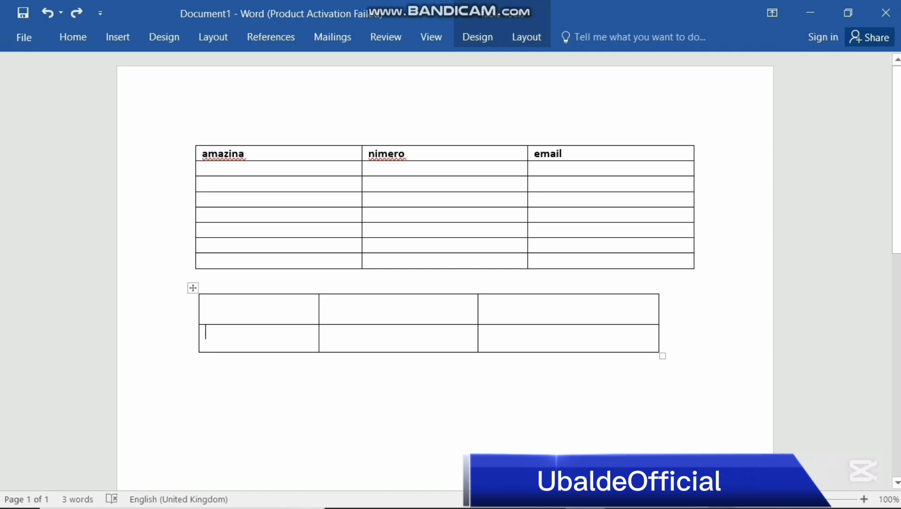
Make the hand-drawn table slightly taller and align its left edge with the table above.
left_click_drag(663, 356, 663, 364)
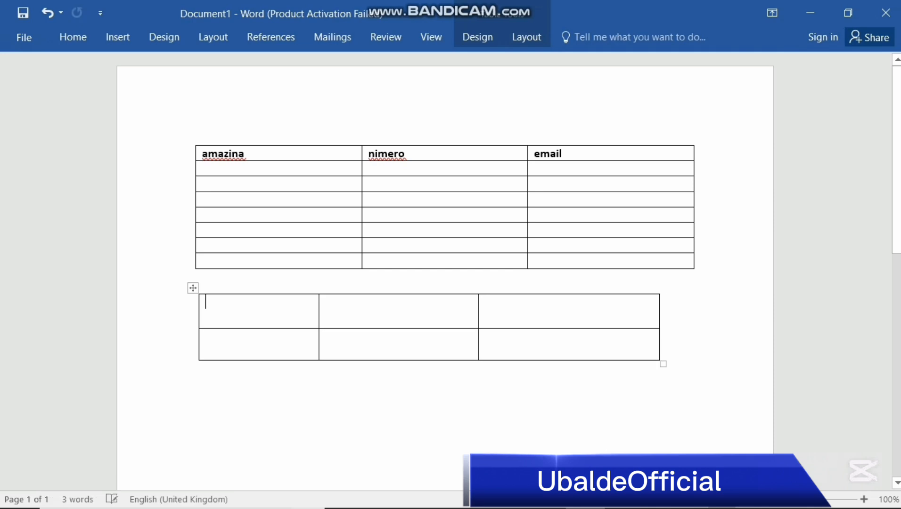
mouse_move(192, 360)
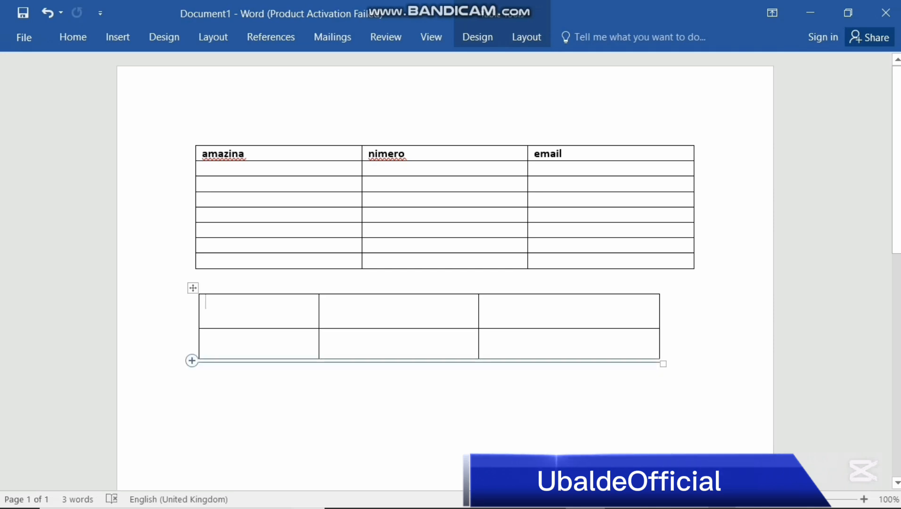
left_click_drag(198, 311, 196, 311)
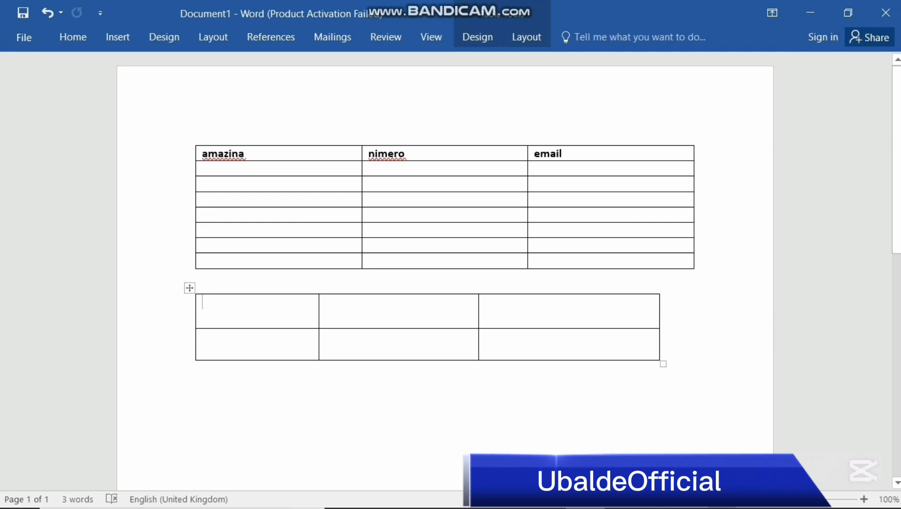
Add two blank lines beneath the hand-drawn table.
left_click(118, 37)
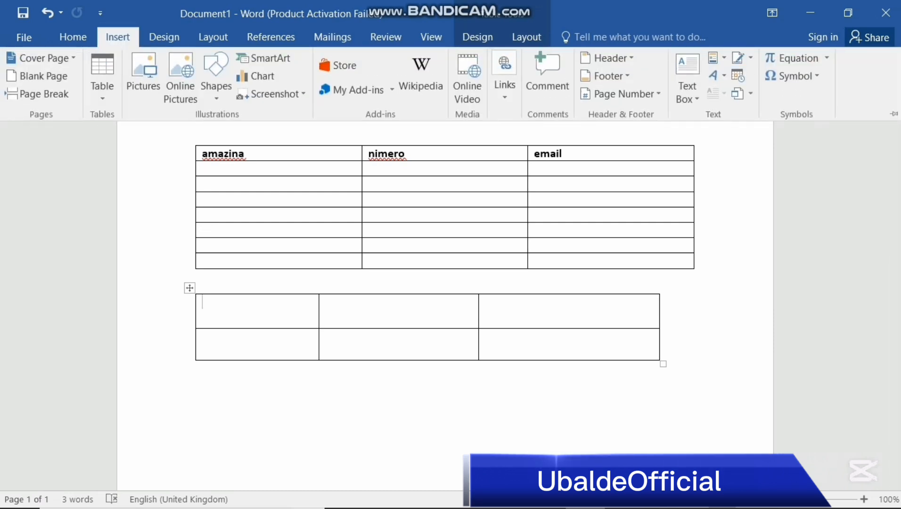
key("Escape")
left_click(196, 392)
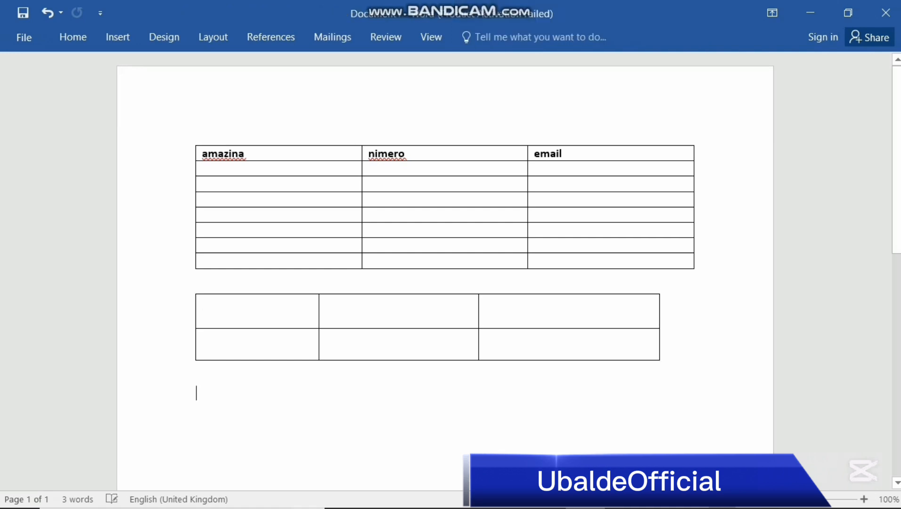
key("Return")
key("Return")
Insert a table with 3 columns and 2 rows at the cursor by specifying its dimensions, keeping automatic fixed column width.
left_click(117, 37)
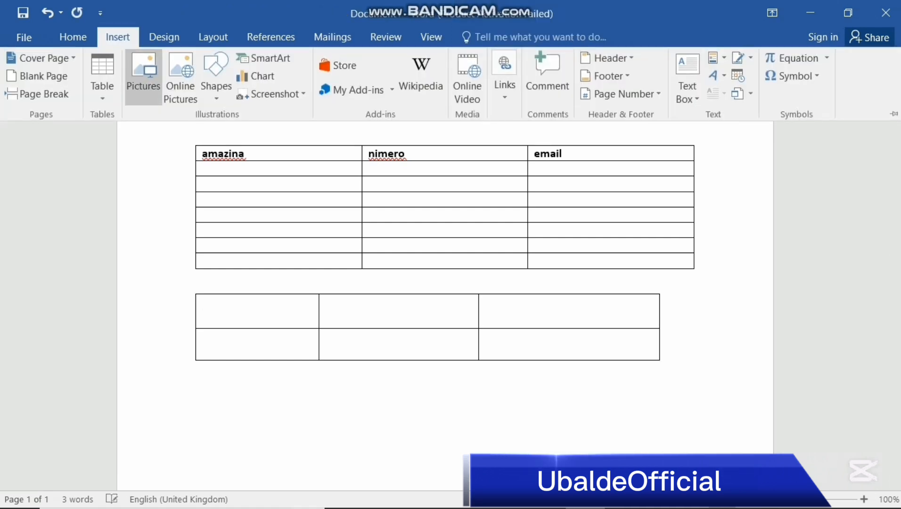
left_click(102, 85)
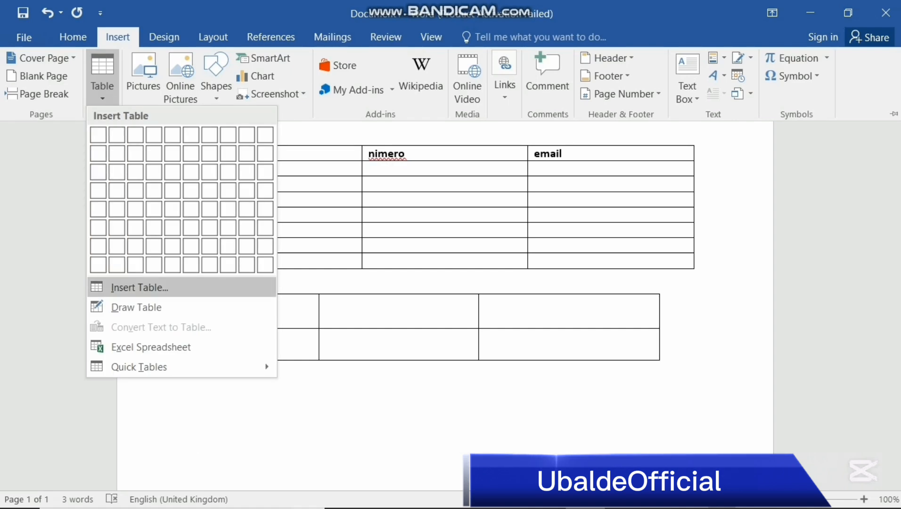
left_click(140, 287)
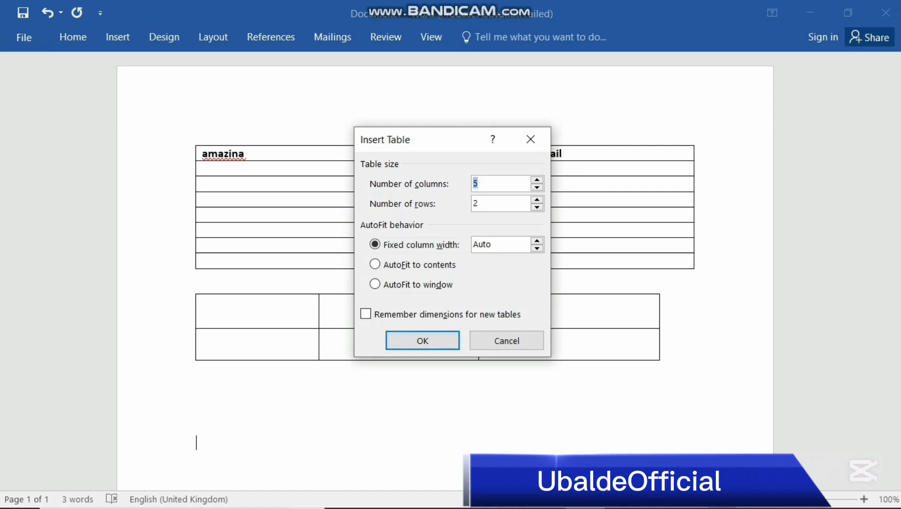
type("2")
key("BackSpace")
type("3")
left_click(479, 203)
key("BackSpace")
type("2")
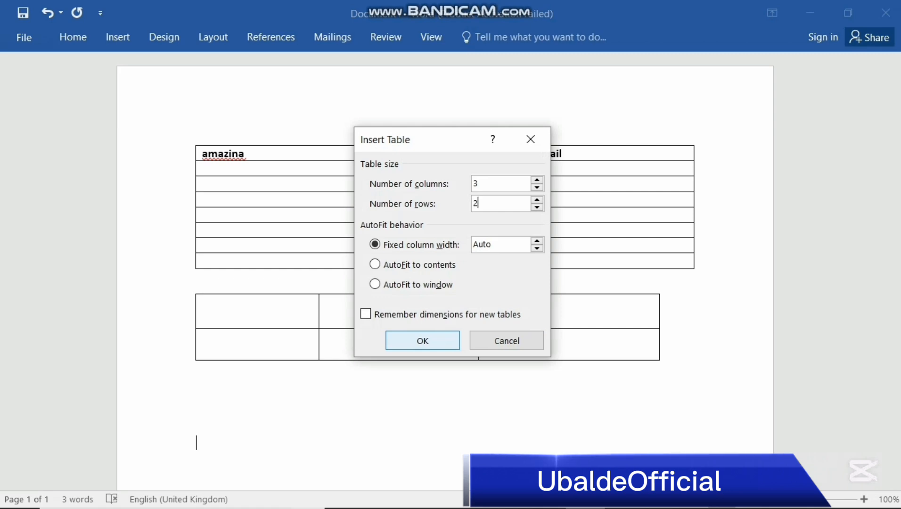
key("Return")
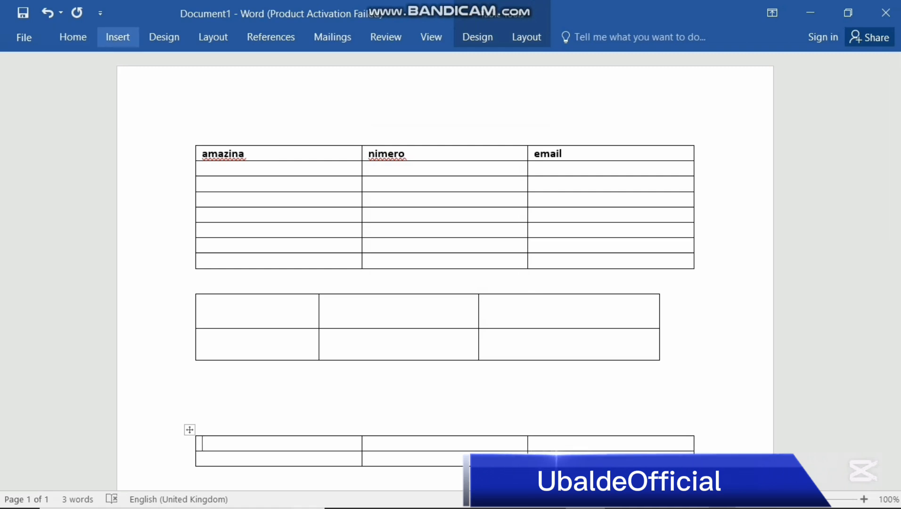
left_click(118, 37)
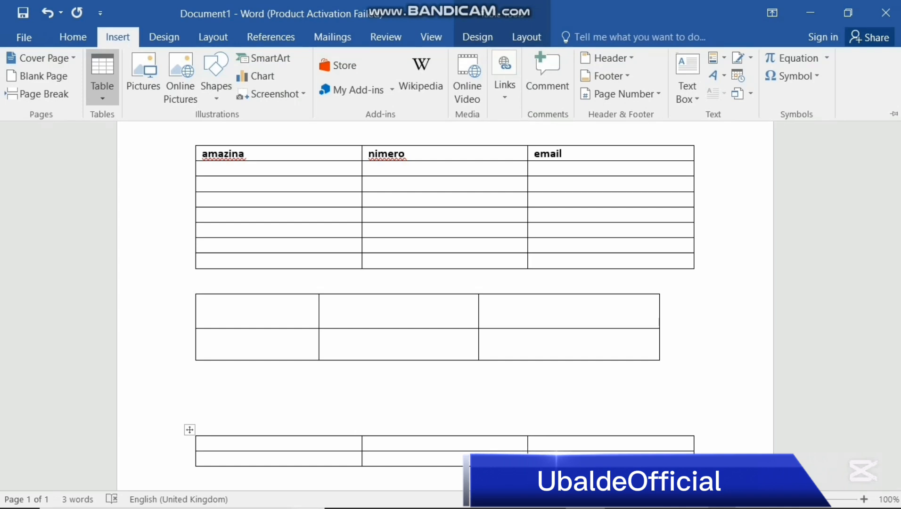
left_click(102, 77)
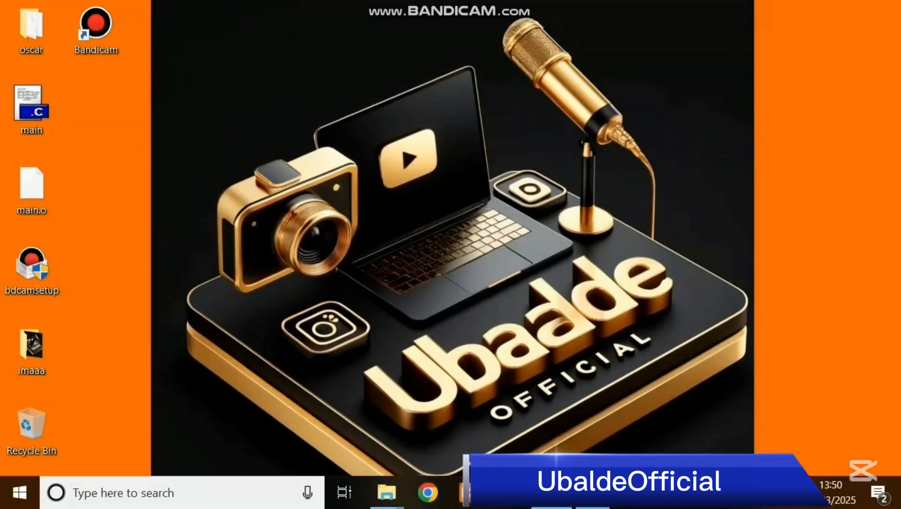
Switch to Excel and open a blank workbook.
left_click(551, 493)
left_click(205, 283)
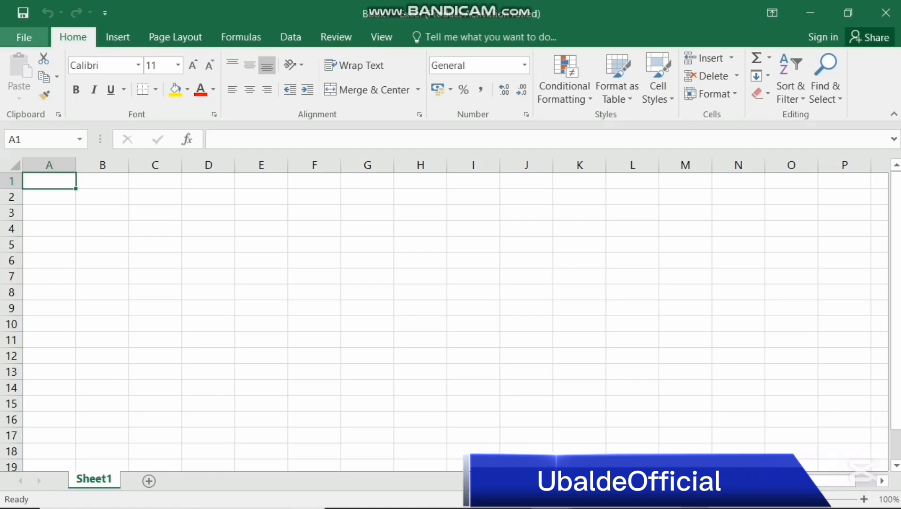
key("ctrl+o")
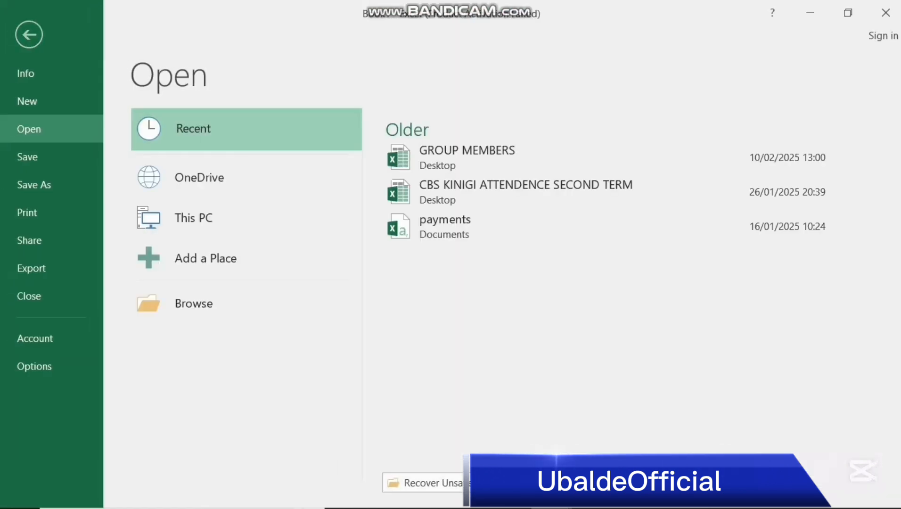
key("Escape")
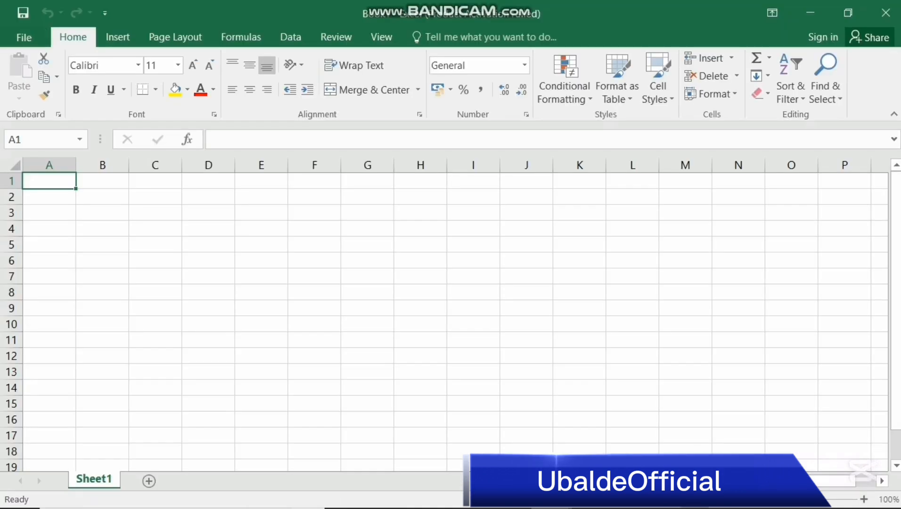
Apply All Borders to the cell range A1:E15.
left_click_drag(49, 181, 262, 404)
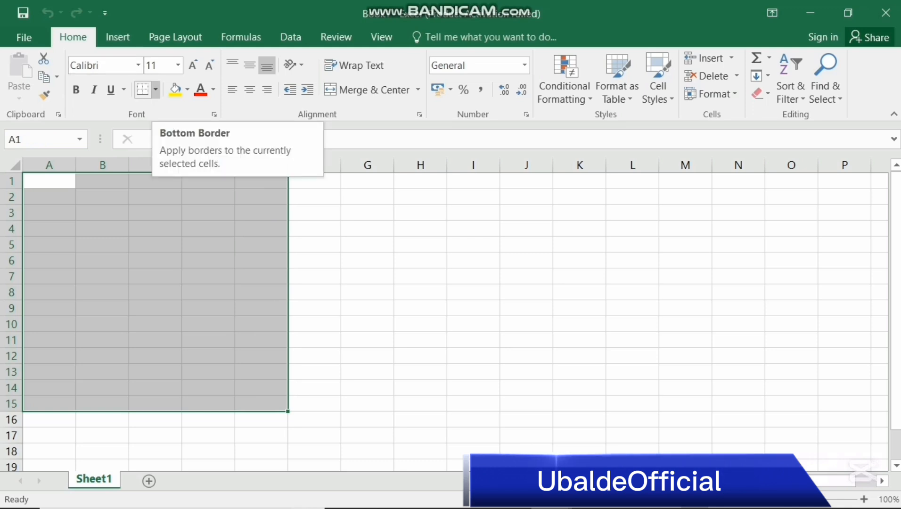
left_click(156, 89)
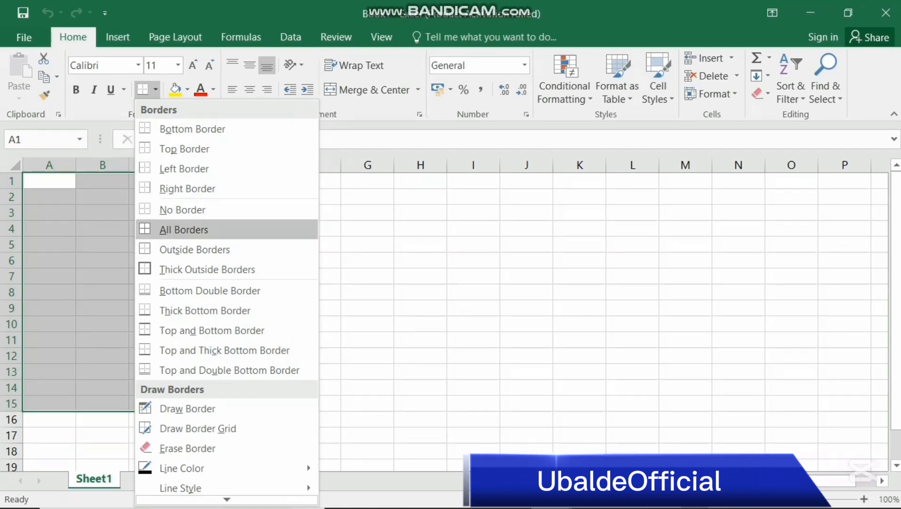
left_click(184, 229)
left_click(314, 276)
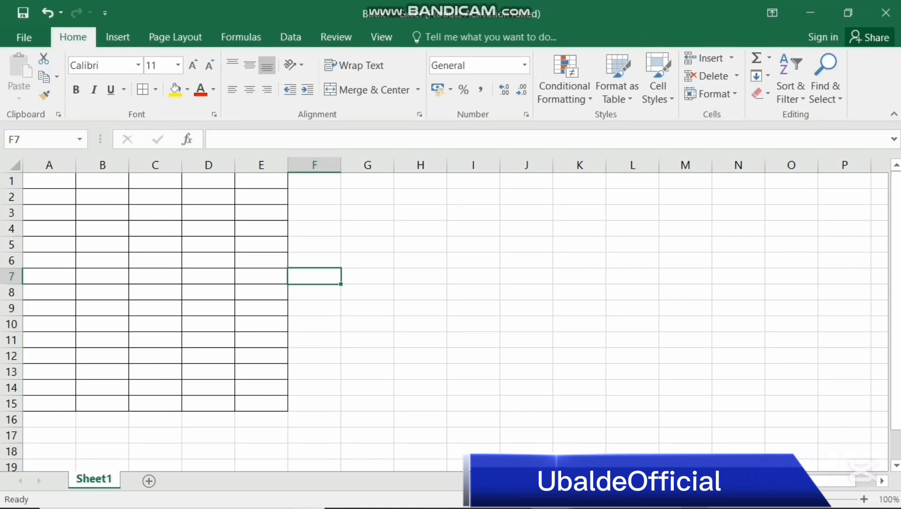
Fill the table's first row, cells A1:E1, with the medium blue theme color.
left_click_drag(47, 181, 261, 181)
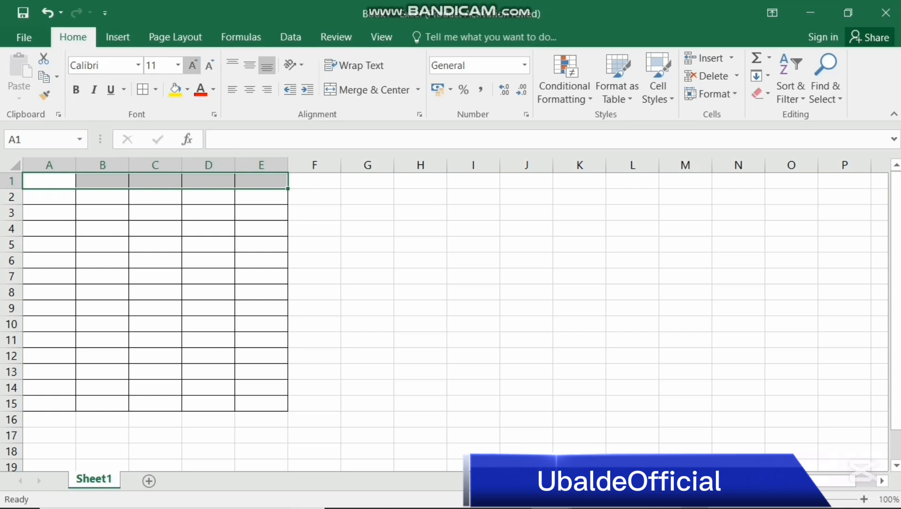
left_click(117, 37)
left_click(72, 37)
right_click(175, 181)
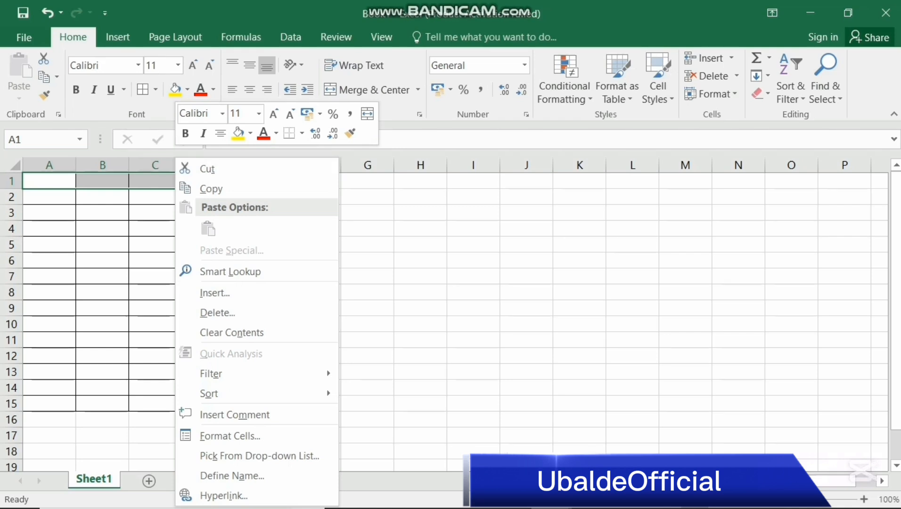
left_click(250, 134)
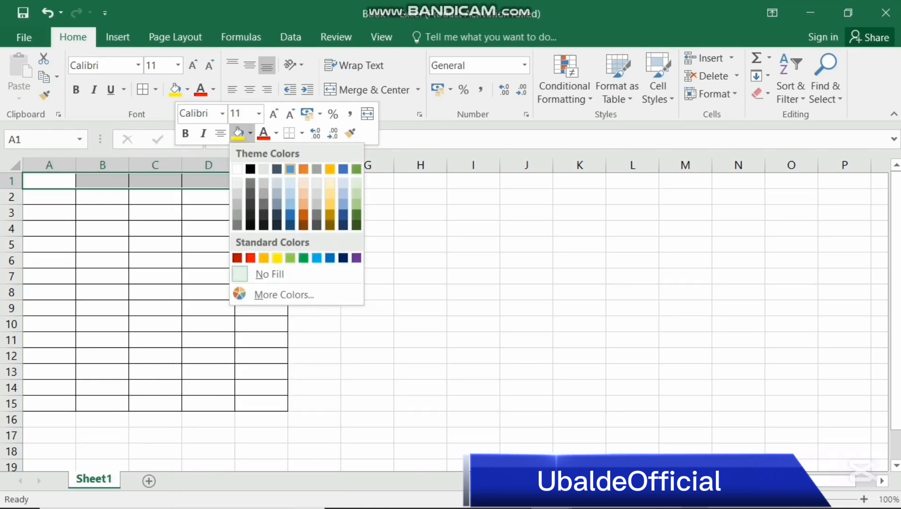
left_click(291, 168)
left_click(315, 212)
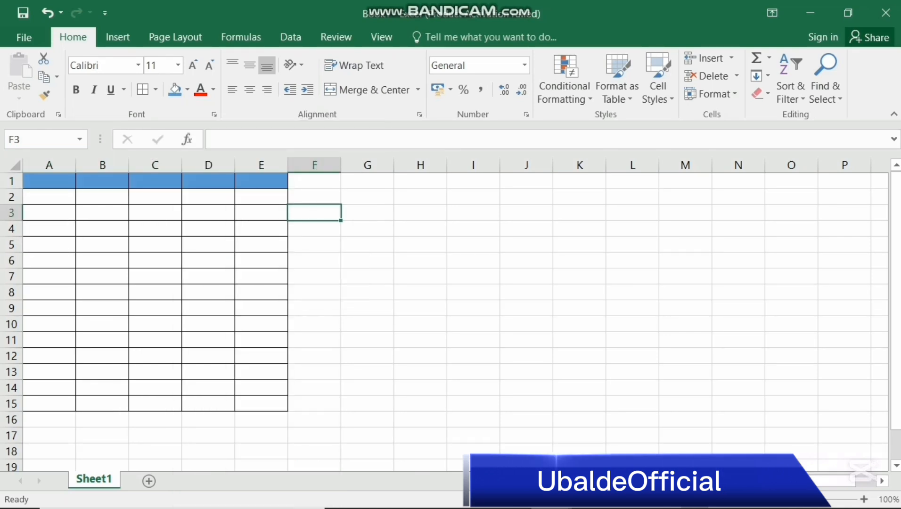
Enter the column headers id, number, email, cell and ad across cells A1 to E1.
left_click(49, 181)
type("id")
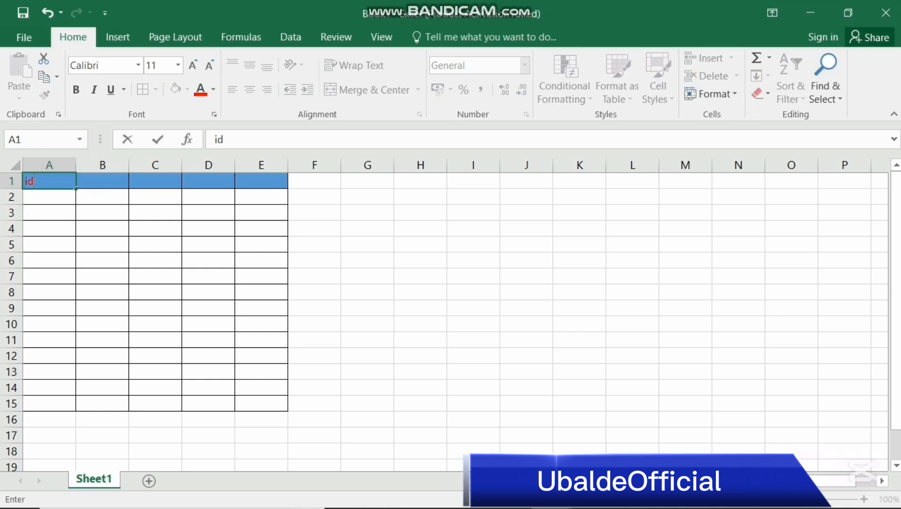
key("Tab")
type("nu")
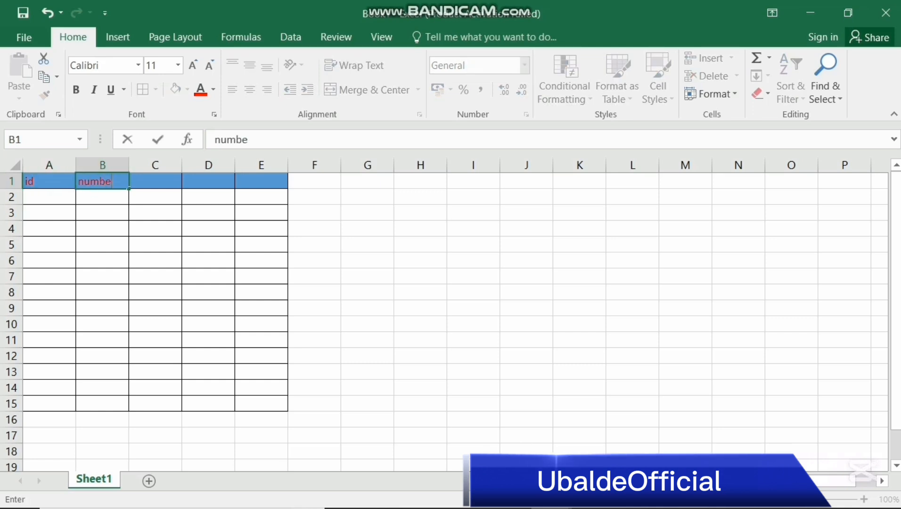
type("mber")
key("Tab")
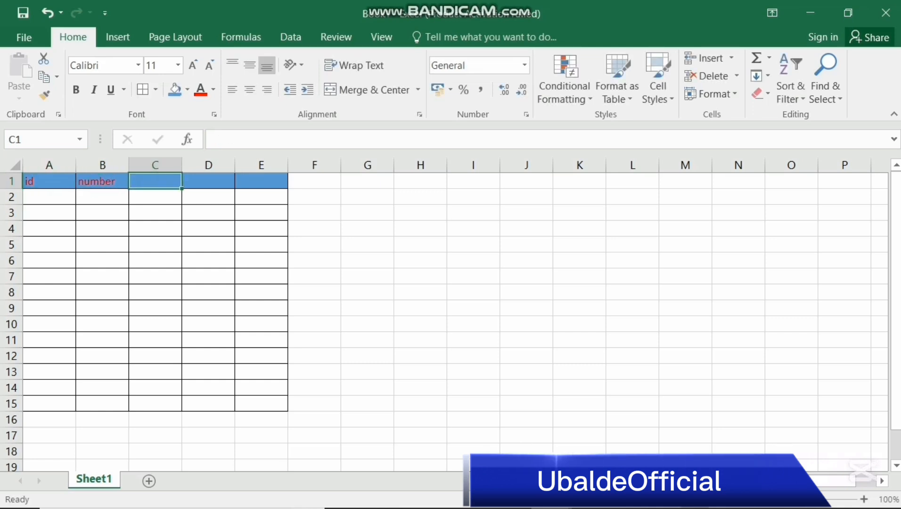
type("email")
key("Tab")
type("cell")
key("Tab")
type("ad")
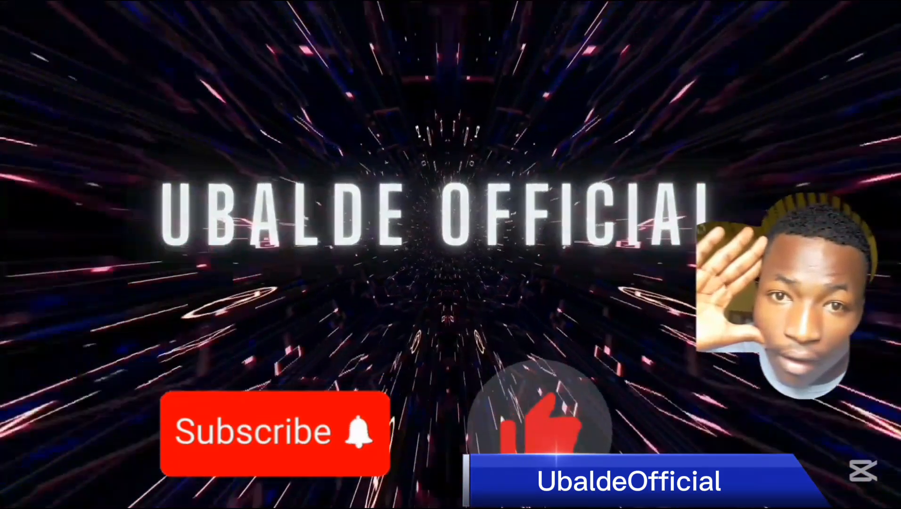